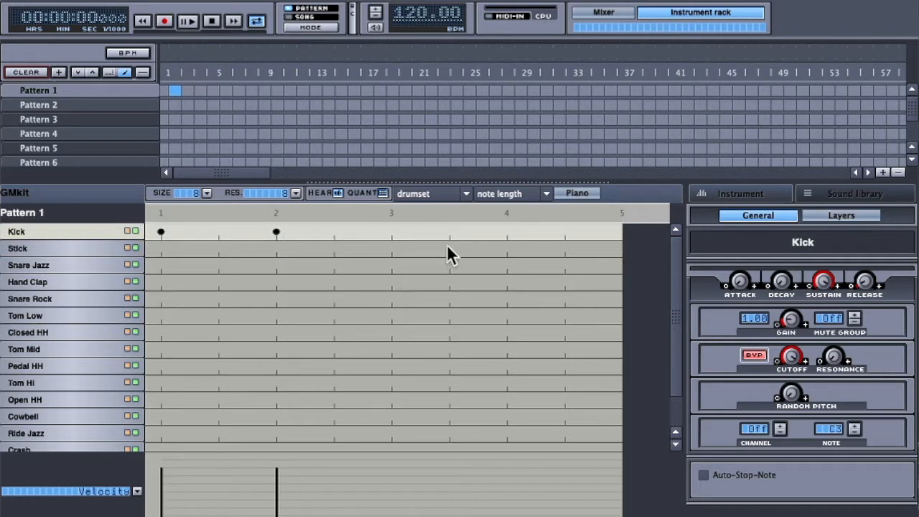
# Add Kick notes on beats 3 and 4 and Stick notes on beats 2, 3.5 and 4 of Pattern 1, and play it back.
pyautogui.click(391, 233)
pyautogui.click(506, 233)
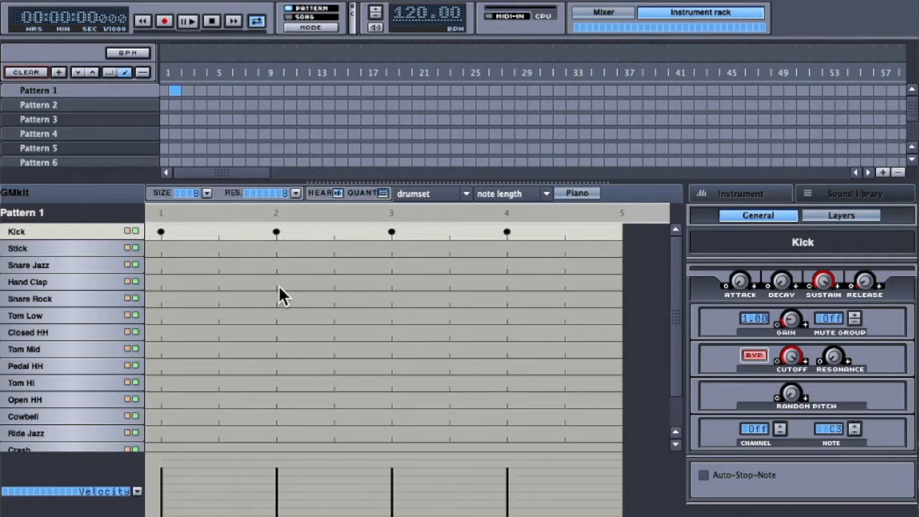
pyautogui.click(276, 249)
pyautogui.click(450, 249)
pyautogui.click(507, 250)
pyautogui.click(184, 24)
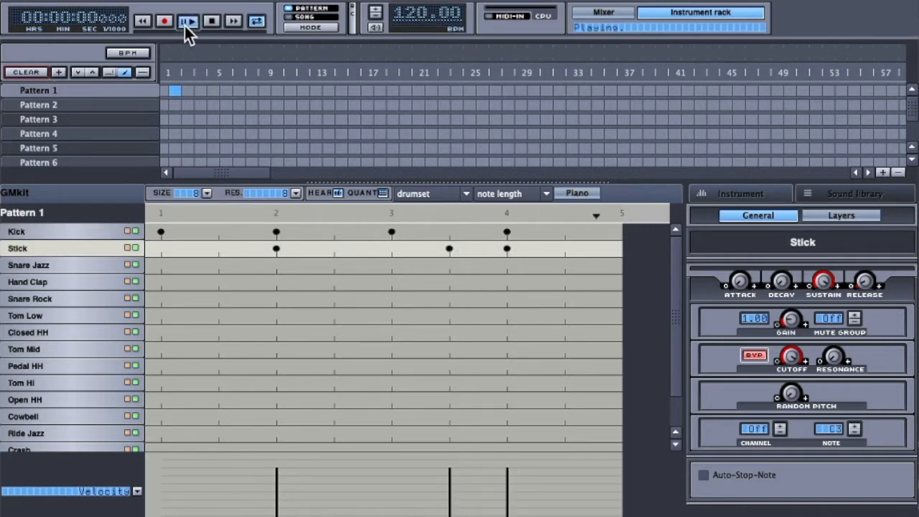
pyautogui.click(209, 22)
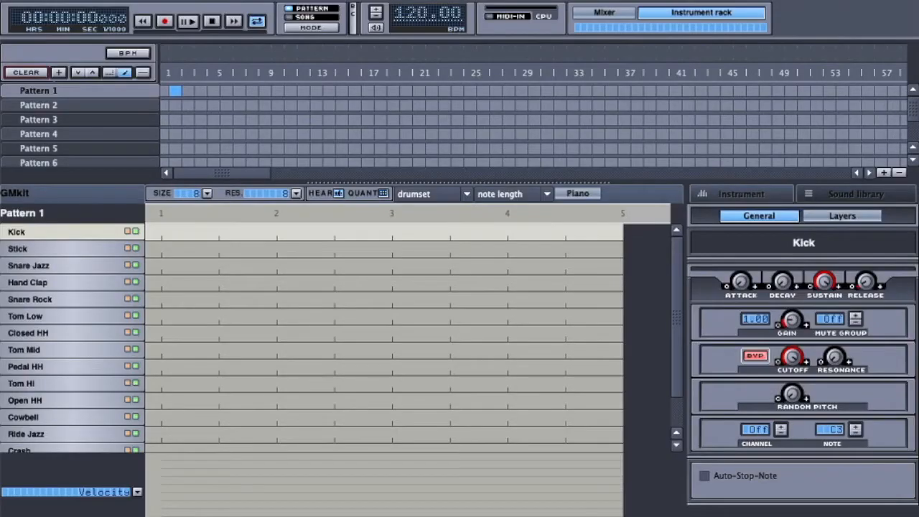
# Load the TD-7kit system drumkit from the sound library.
pyautogui.click(807, 193)
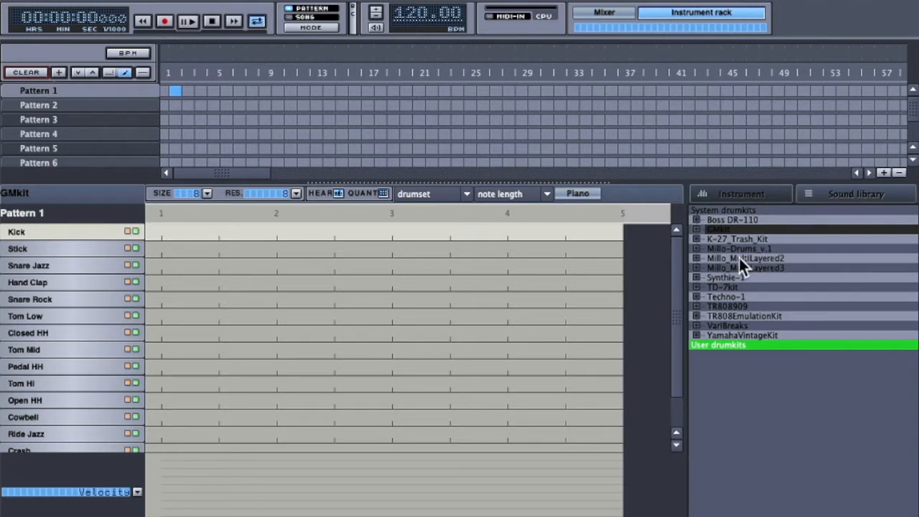
pyautogui.click(725, 332)
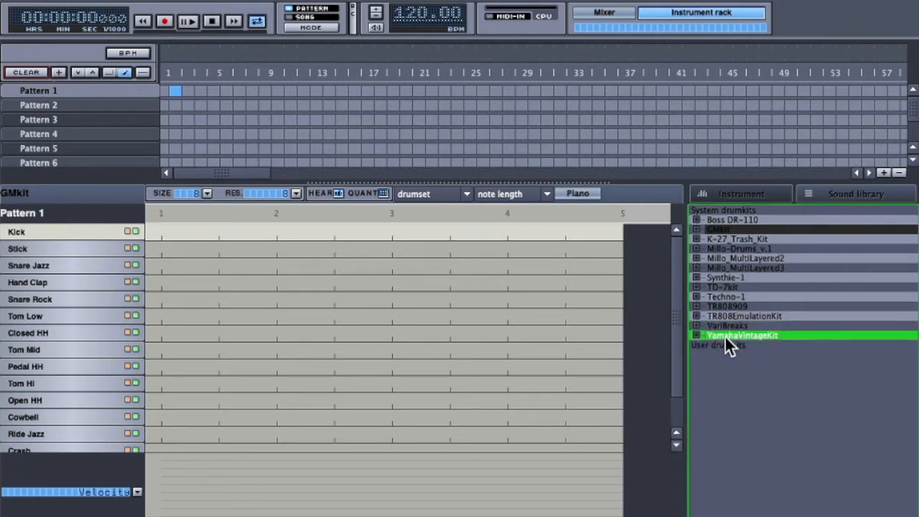
pyautogui.click(724, 316)
pyautogui.click(726, 298)
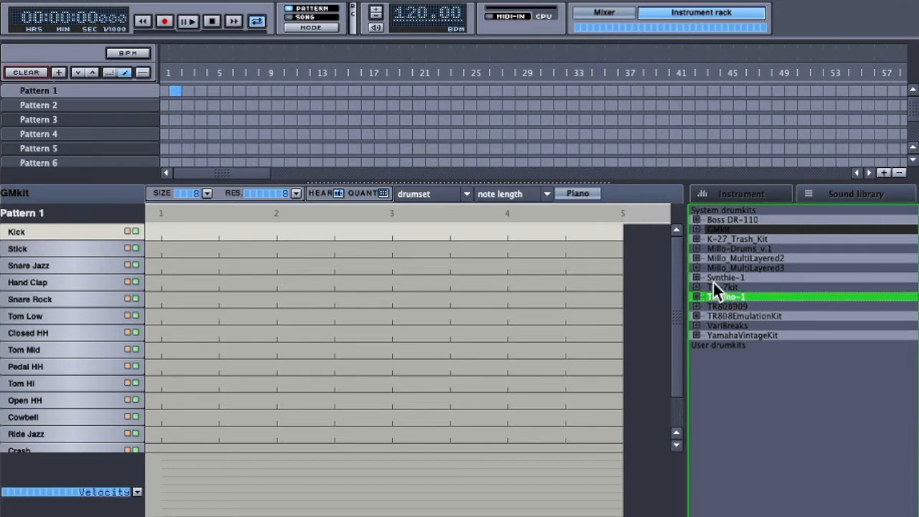
pyautogui.rightClick(713, 284)
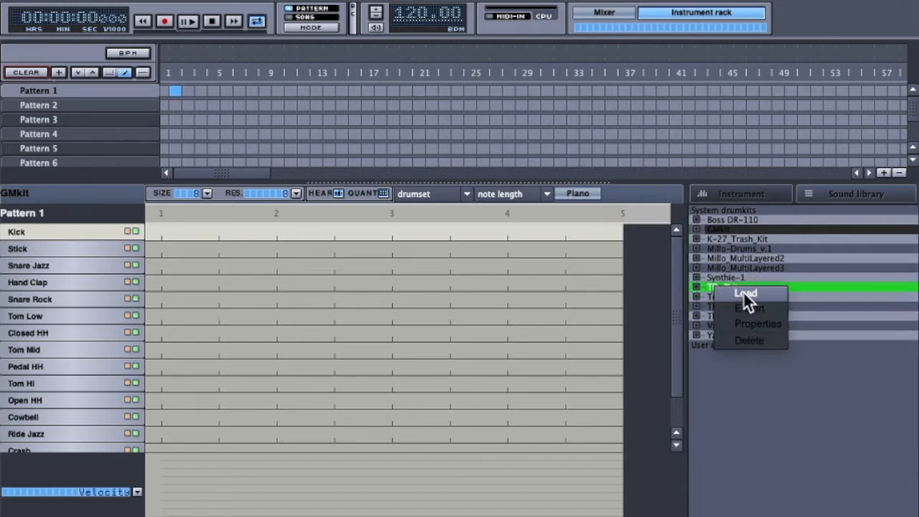
pyautogui.click(743, 292)
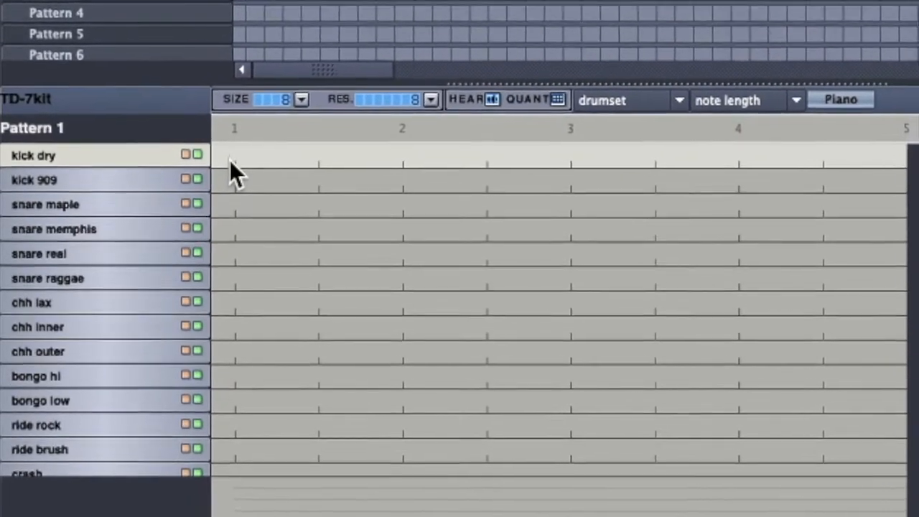
# Place kick 909 notes on beats 1, 2, 3 and 4 of Pattern 1.
pyautogui.click(233, 157)
pyautogui.click(234, 180)
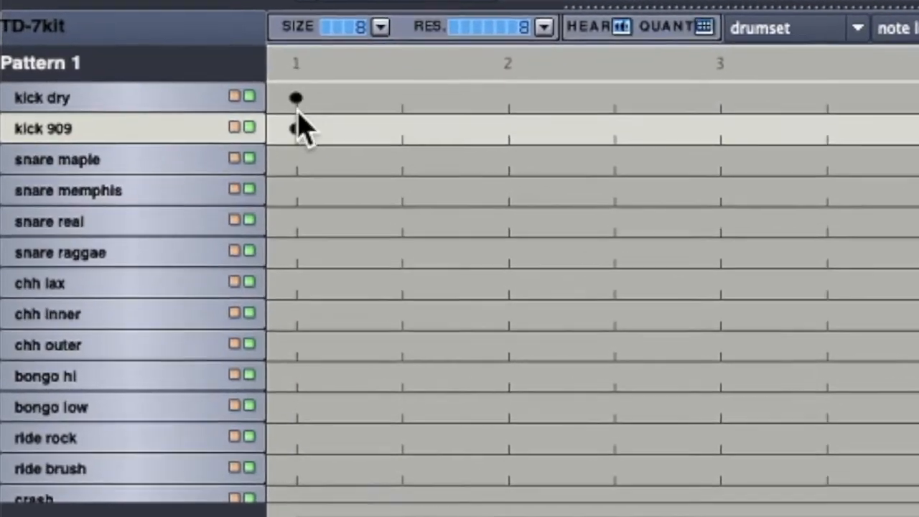
pyautogui.click(295, 99)
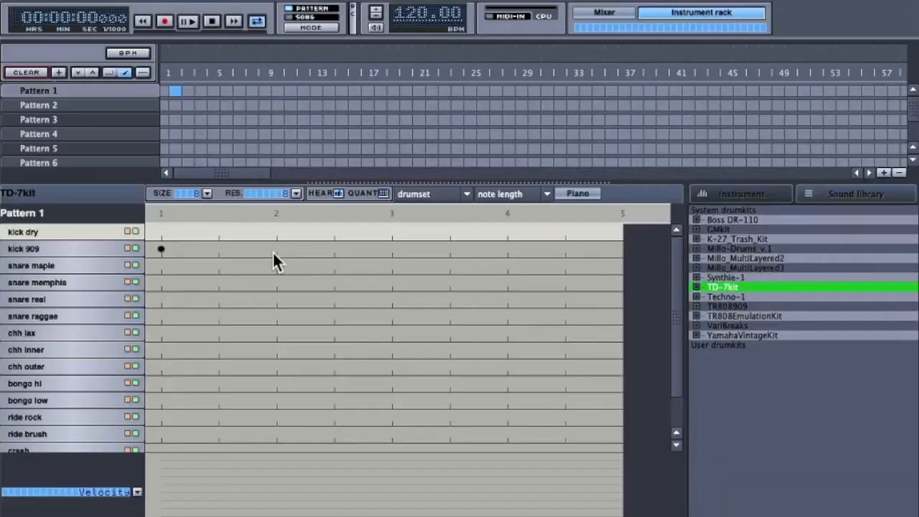
pyautogui.click(275, 250)
pyautogui.click(395, 250)
pyautogui.click(507, 250)
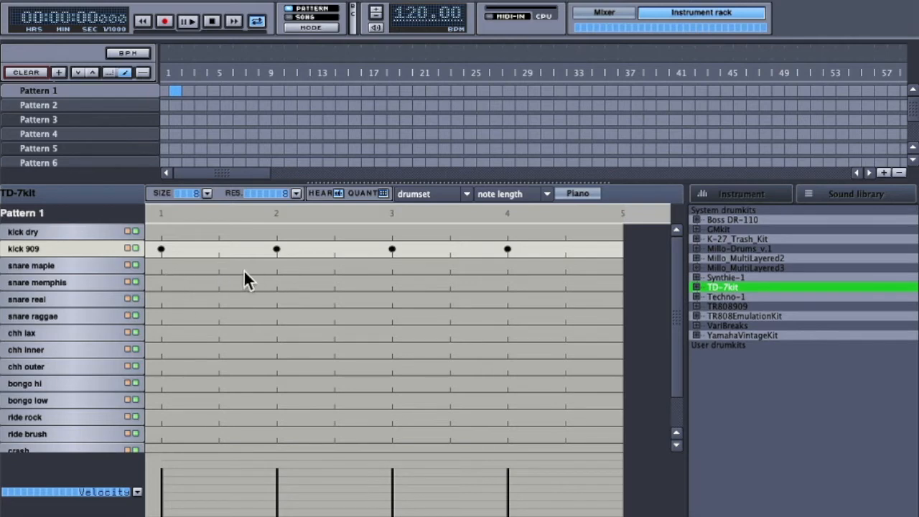
# Place snare maple notes on beats 2, 3.5 and 4, and play the pattern back.
pyautogui.click(277, 267)
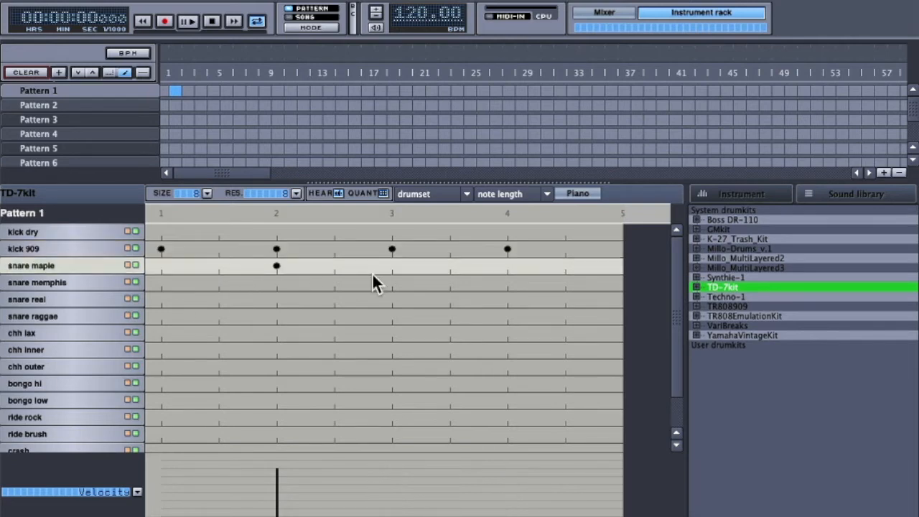
pyautogui.click(450, 266)
pyautogui.click(509, 266)
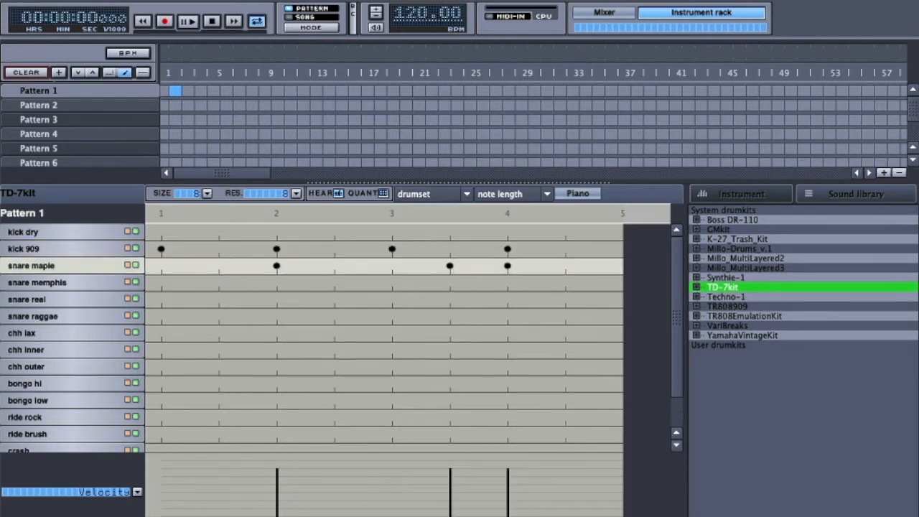
pyautogui.click(189, 21)
pyautogui.click(214, 20)
# Load the Millo-Drums_v.1 drumkit and play the pattern with it.
pyautogui.rightClick(743, 246)
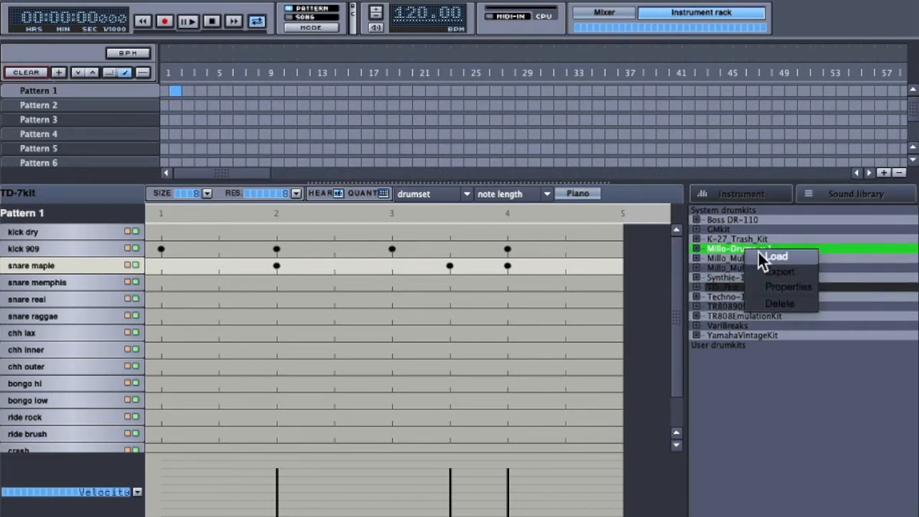
pyautogui.click(763, 257)
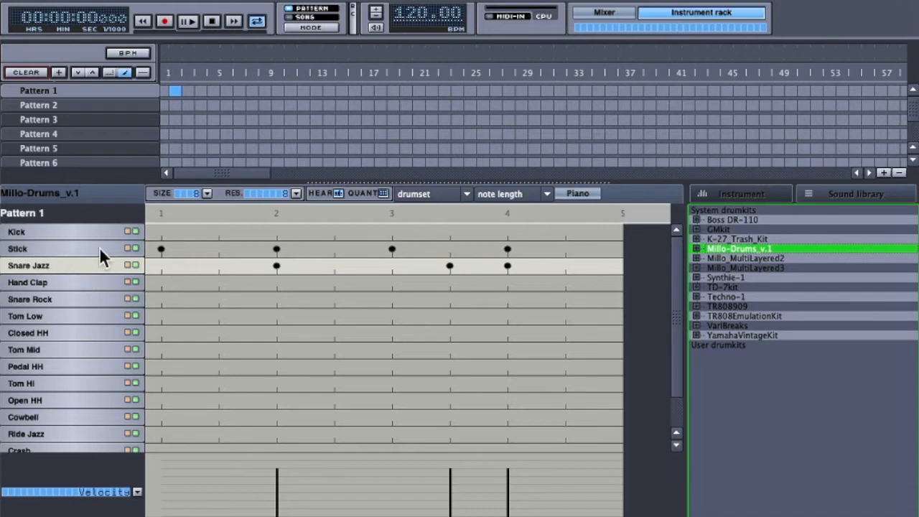
pyautogui.click(185, 21)
pyautogui.click(211, 21)
# Load the Synthie-1 drumkit and play the pattern with it.
pyautogui.click(726, 278)
pyautogui.rightClick(726, 278)
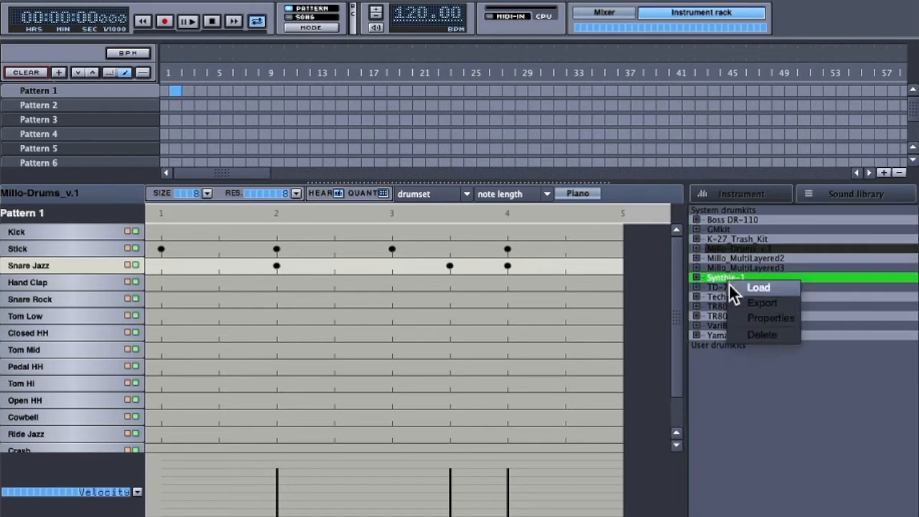
pyautogui.click(747, 284)
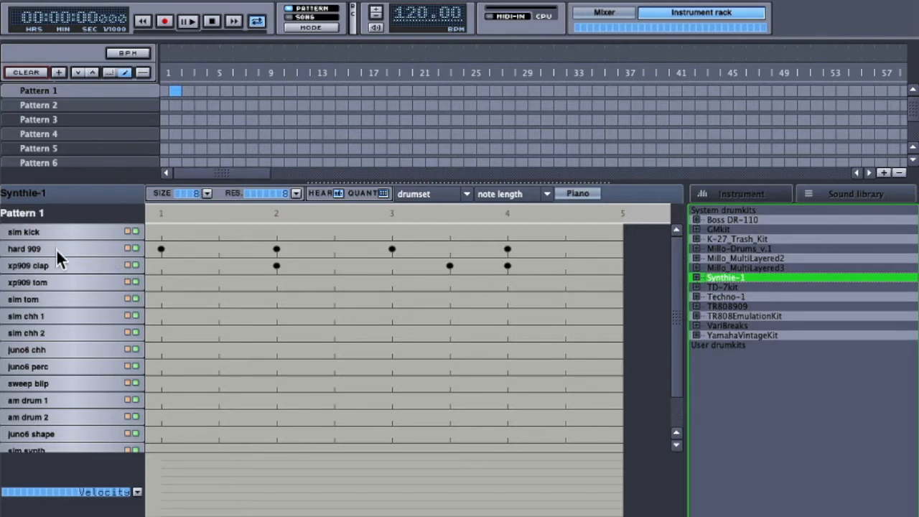
pyautogui.click(188, 22)
pyautogui.click(211, 20)
# Remove the three xp909 clap notes on beats 2, 3.5 and 4 from Pattern 1.
pyautogui.click(163, 230)
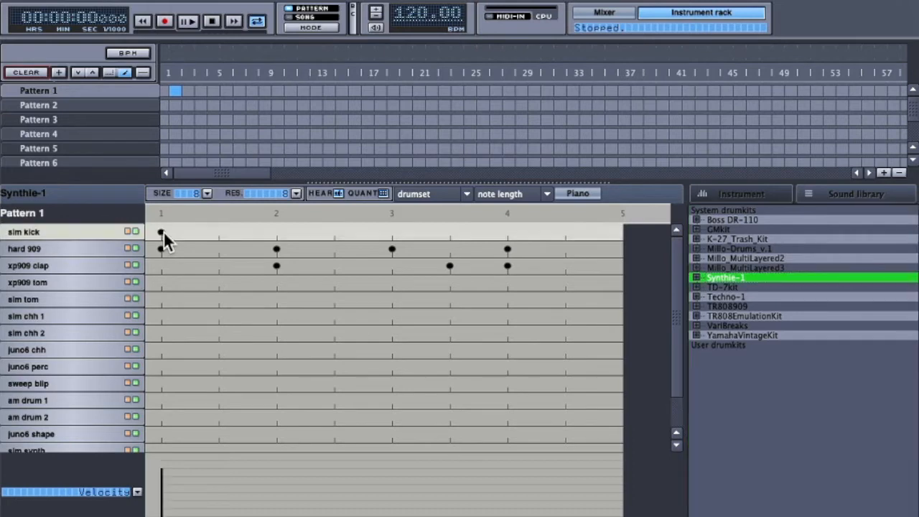
pyautogui.click(275, 265)
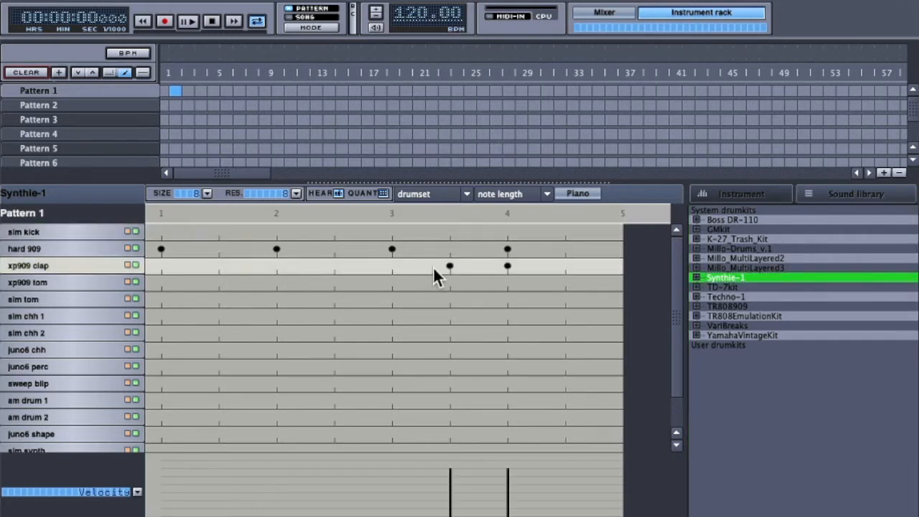
pyautogui.click(449, 265)
pyautogui.click(507, 267)
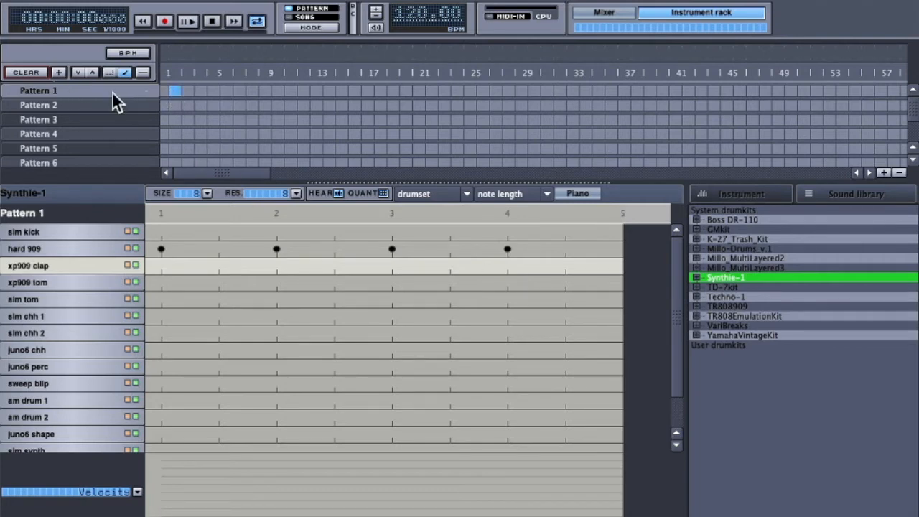
# Rename Pattern 1 as "This is number 1".
pyautogui.doubleClick(46, 91)
pyautogui.write('This is number 1')
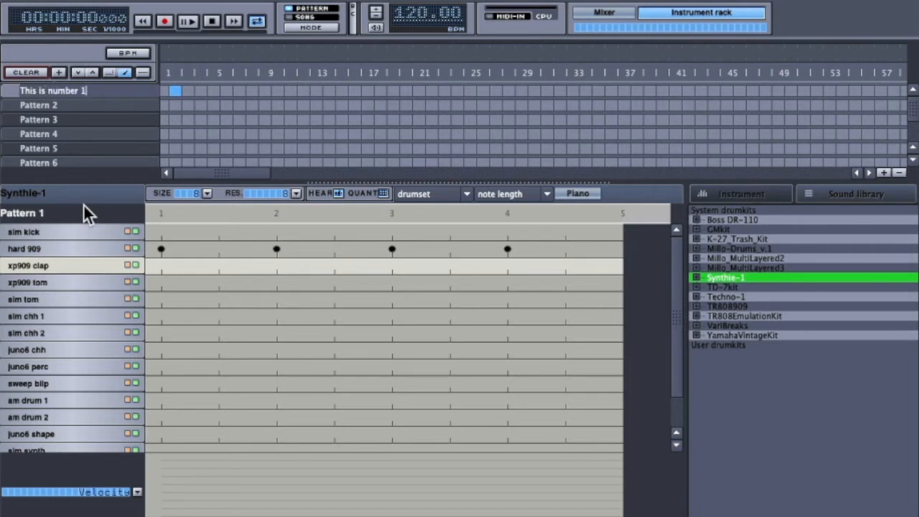
pyautogui.press('Return')
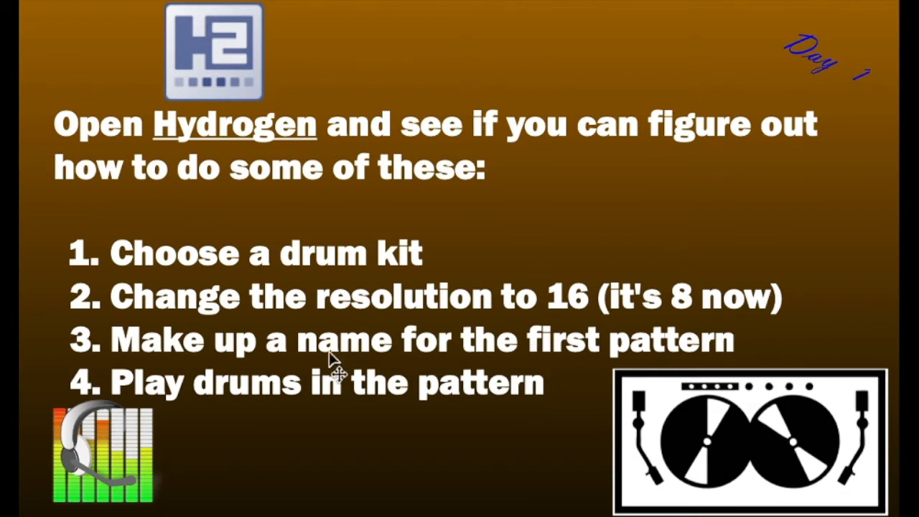
pyautogui.doubleClick(211, 313)
pyautogui.moveTo(128, 313); pyautogui.dragTo(587, 315)
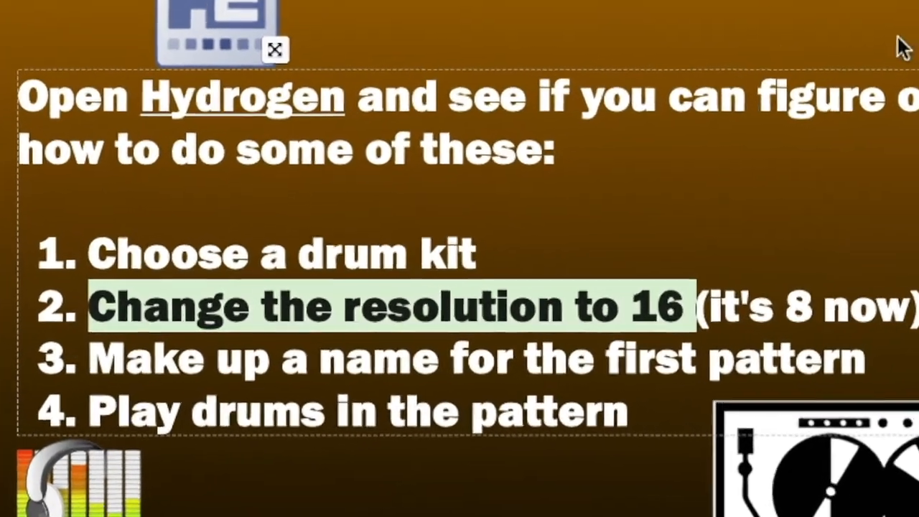
pyautogui.click(790, 91)
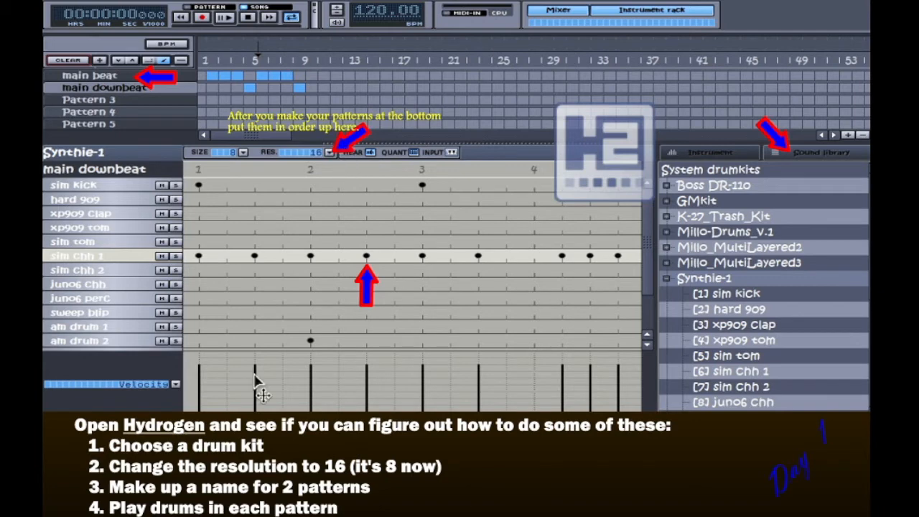
pyautogui.moveTo(146, 77)
pyautogui.mouseDown()
pyautogui.moveTo(162, 95)
pyautogui.moveTo(155, 76)
pyautogui.mouseUp()
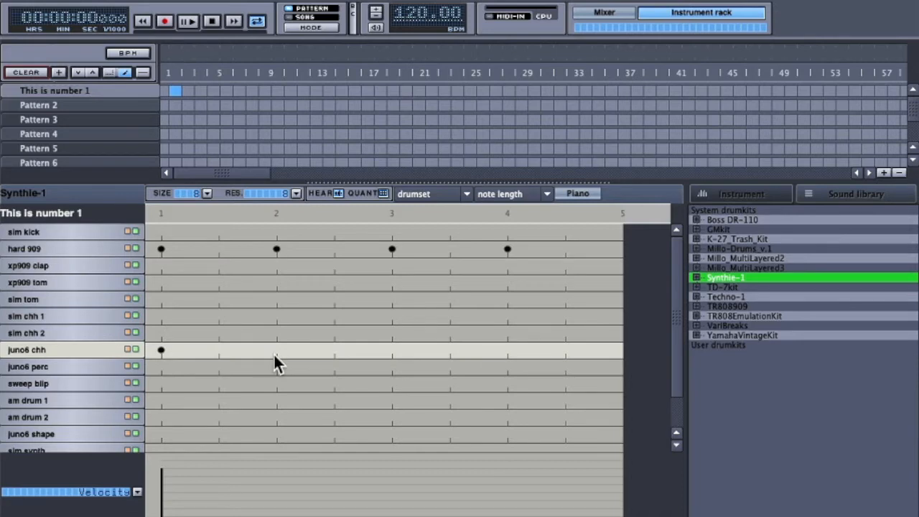
# Continue the juno6 chh row of "This is number 1" with notes on the remaining beats 2, 3 and 4.
pyautogui.click(276, 350)
pyautogui.click(392, 350)
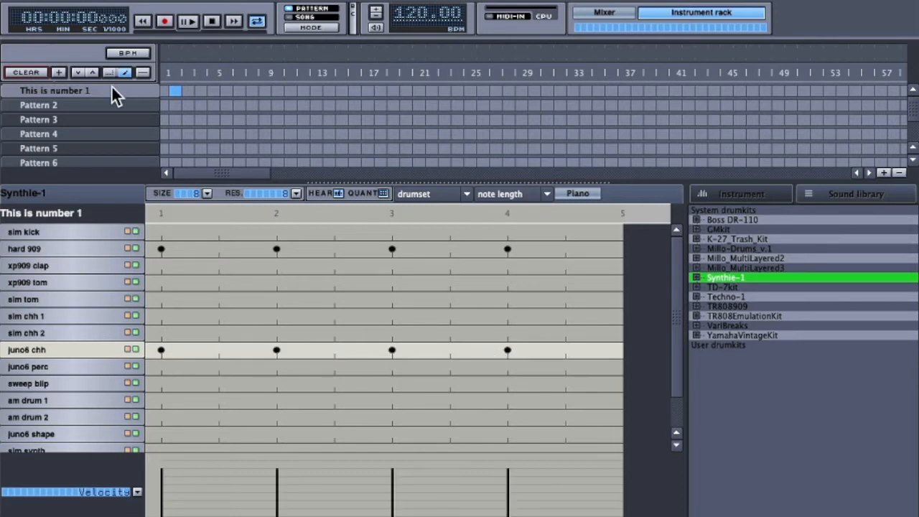
# Rename Pattern 2 as "Number Two" and place sim chh 1 notes on its four offbeats, 1.5, 2.5, 3.5 and 4.5.
pyautogui.doubleClick(43, 104)
pyautogui.write('Number Two')
pyautogui.press('Return')
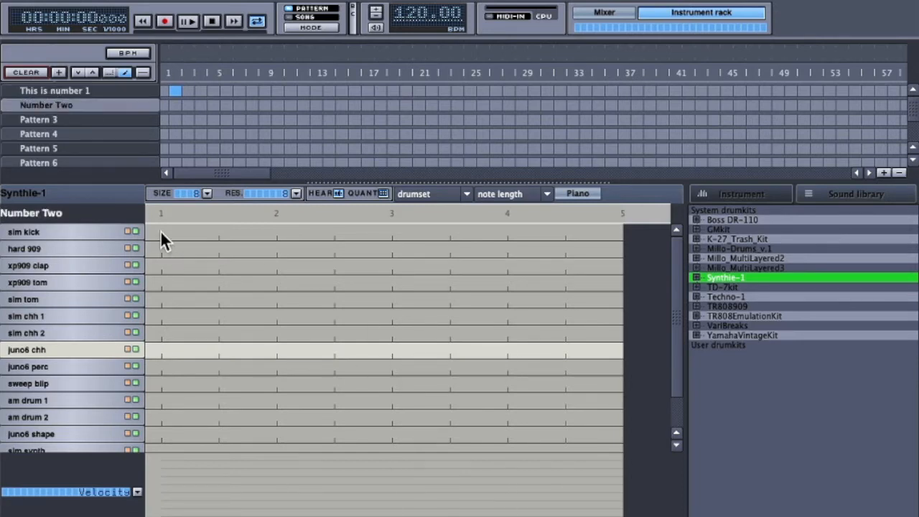
pyautogui.click(219, 316)
pyautogui.click(334, 316)
pyautogui.click(449, 316)
pyautogui.click(565, 317)
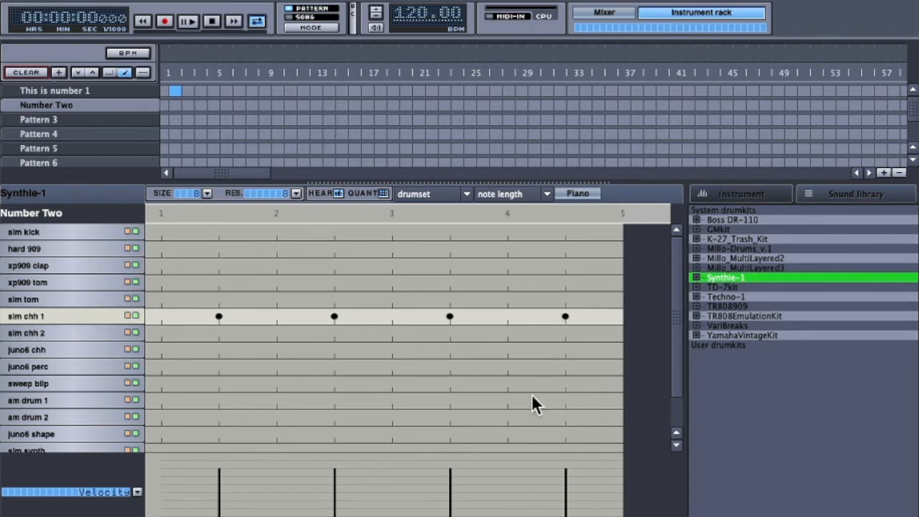
# Rename the second pattern as "Add on high offbeat".
pyautogui.doubleClick(69, 106)
pyautogui.write('Add on high offbeat')
pyautogui.press('Return')
# In Pattern 3, place am drum 1 notes on beats 1 to 4 and am drum 2 notes on the four offbeats.
pyautogui.click(39, 120)
pyautogui.click(162, 401)
pyautogui.click(162, 417)
pyautogui.click(162, 417)
pyautogui.click(276, 417)
pyautogui.click(277, 417)
pyautogui.click(219, 417)
pyautogui.click(276, 400)
pyautogui.click(334, 417)
pyautogui.click(392, 401)
pyautogui.click(449, 417)
pyautogui.click(507, 401)
pyautogui.click(565, 417)
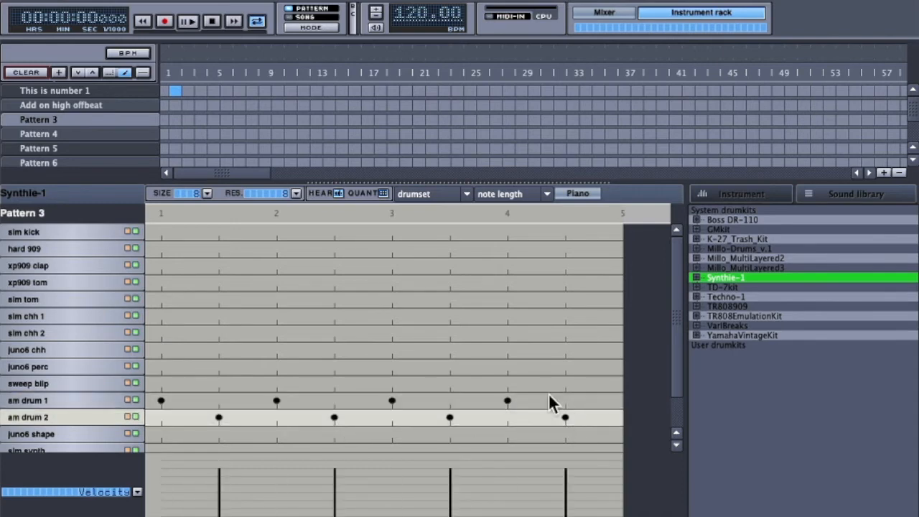
# Add juno6 shape notes on beats 1 to 4 of Pattern 3 and rename the pattern as "BREAK section".
pyautogui.click(161, 433)
pyautogui.click(277, 434)
pyautogui.click(391, 434)
pyautogui.click(507, 434)
pyautogui.doubleClick(40, 120)
pyautogui.write('BREAK section')
pyautogui.press('Return')
# Play back "This is number 1", "Add on high offbeat" and "BREAK section" in turn, and stop playback.
pyautogui.click(91, 90)
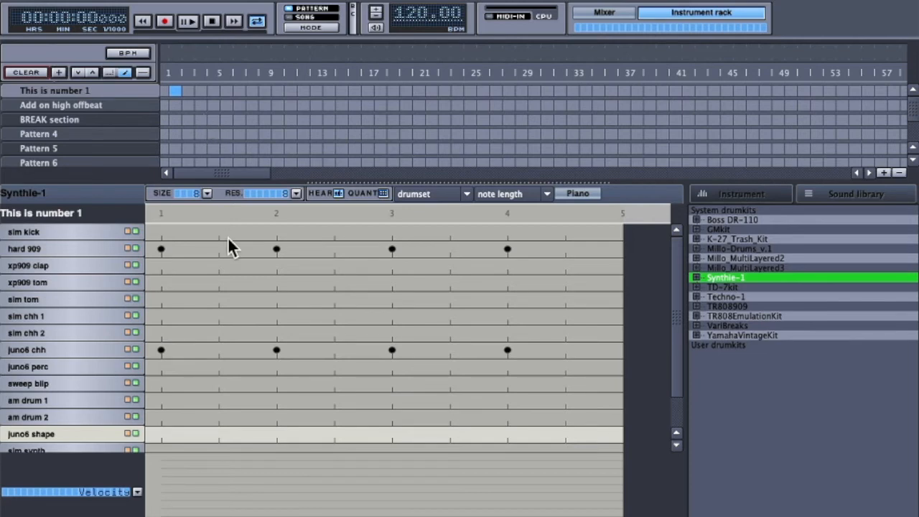
pyautogui.click(189, 20)
pyautogui.click(115, 105)
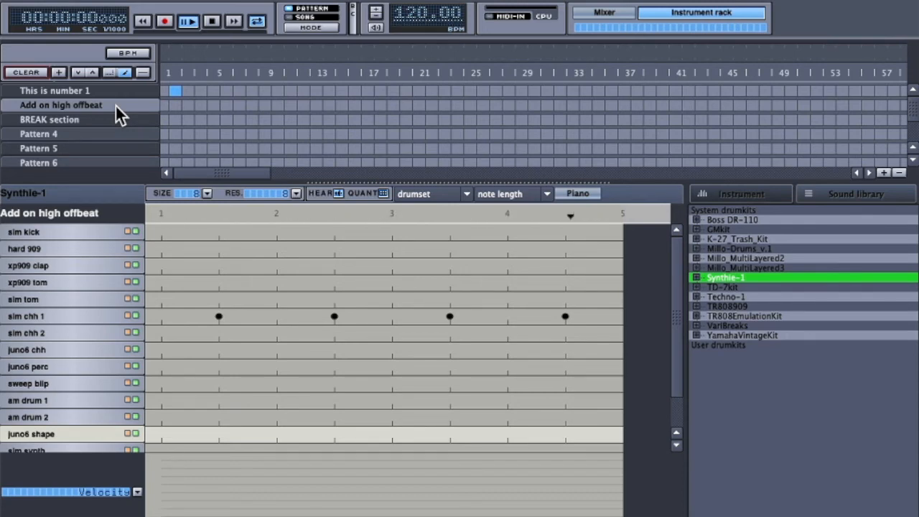
pyautogui.click(81, 119)
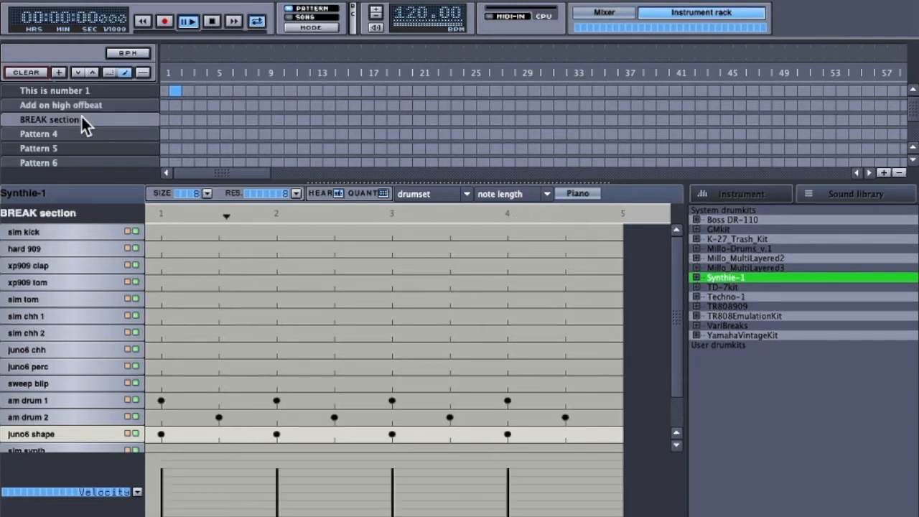
pyautogui.click(212, 22)
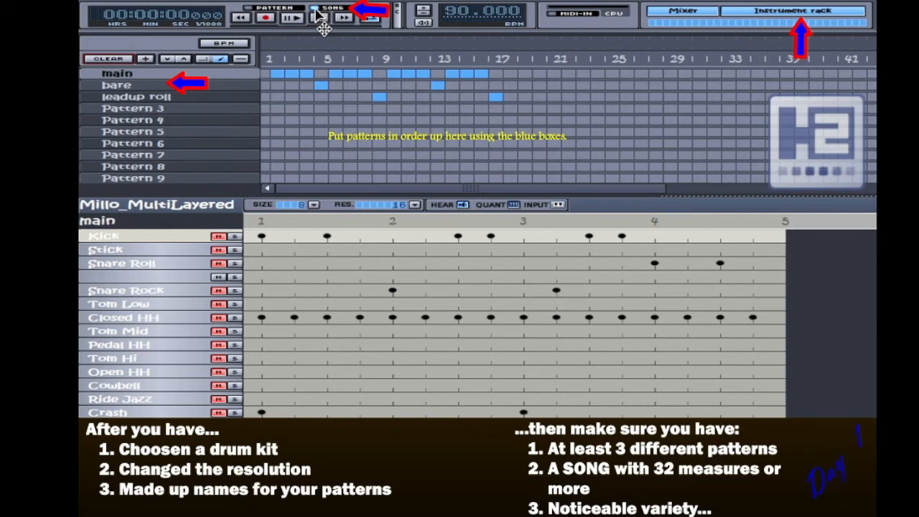
pyautogui.click(277, 74)
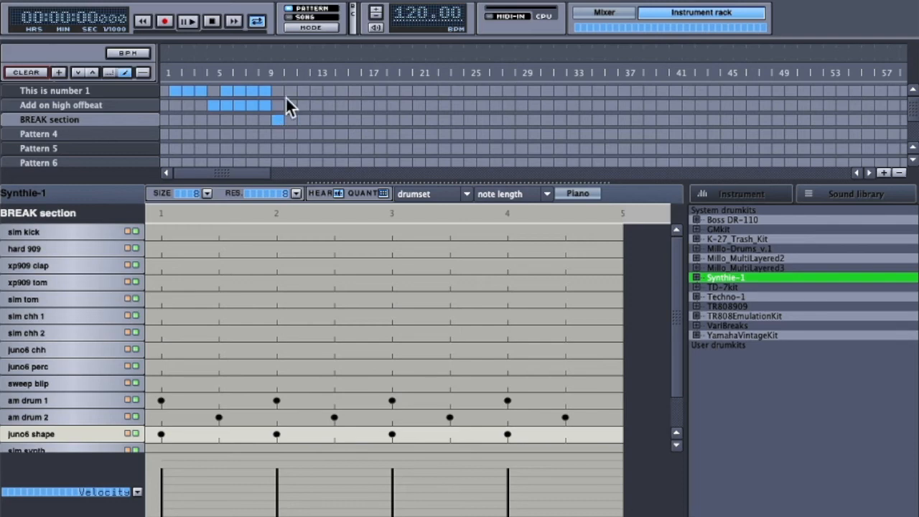
# Switch playback to song mode, play the arranged patterns through and stop the song.
pyautogui.click(289, 17)
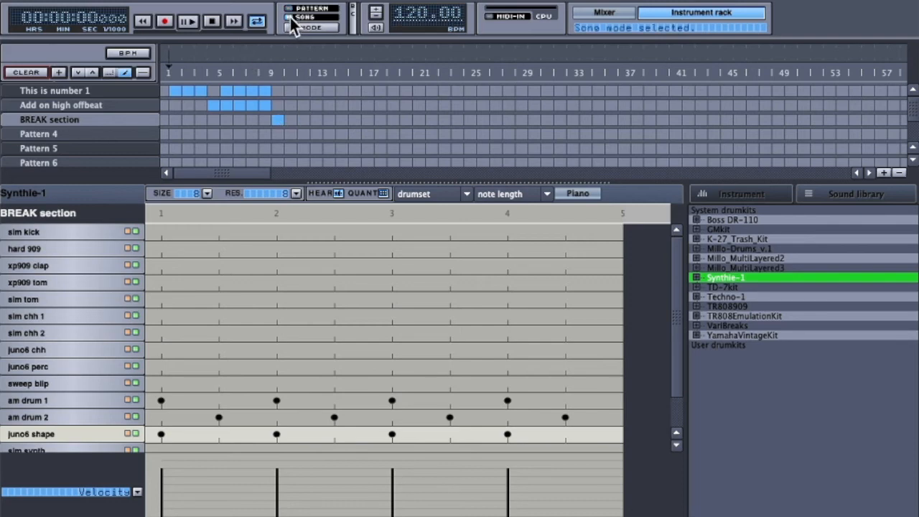
pyautogui.click(185, 22)
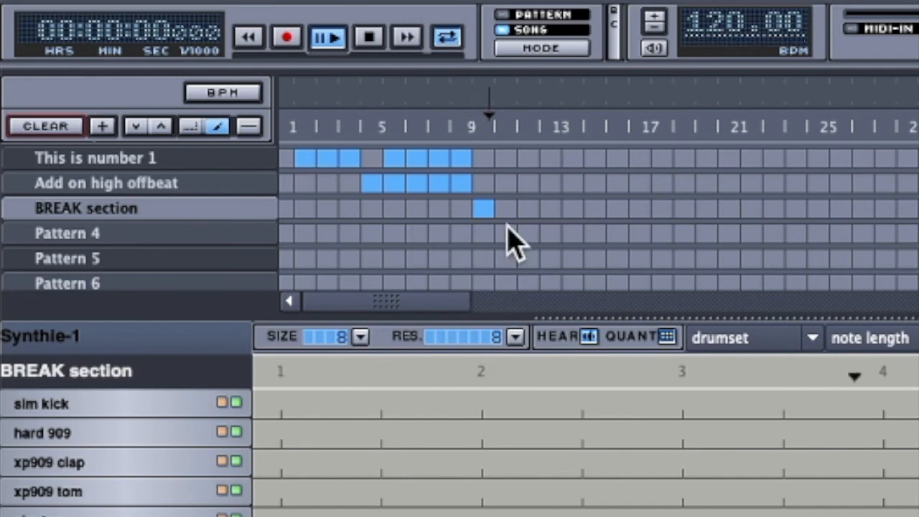
pyautogui.click(367, 38)
pyautogui.click(369, 38)
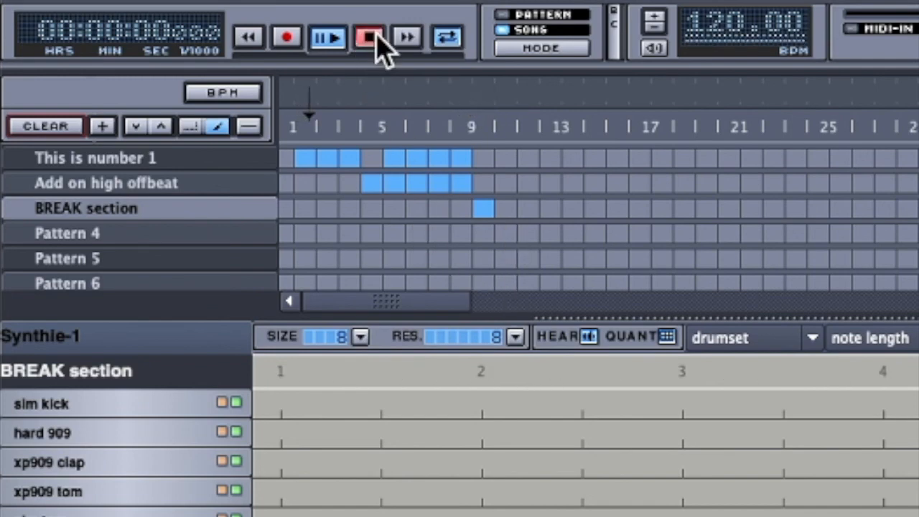